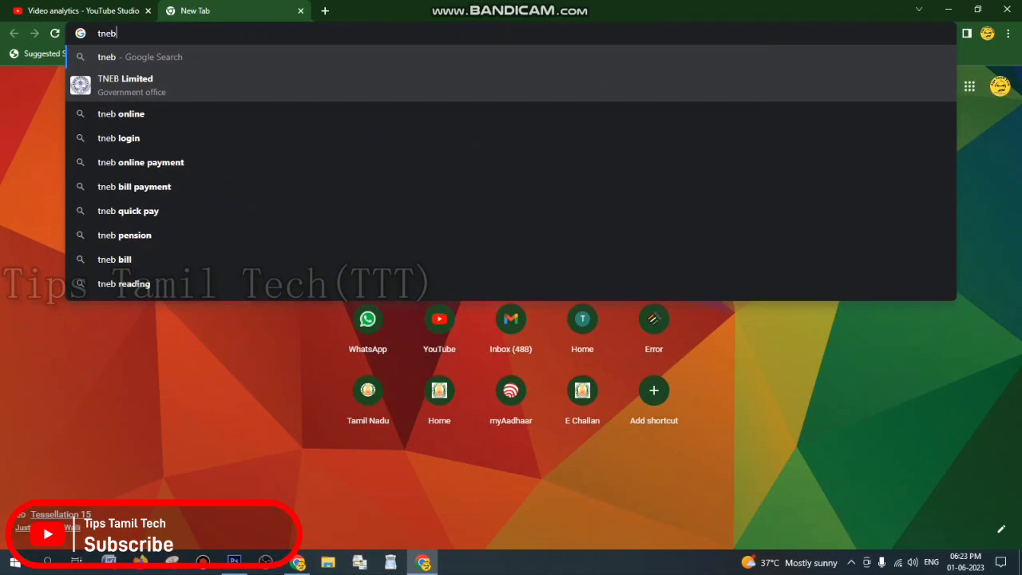
# Search Google for 'tneb online' and open the TANGEDCO Online Payment result
pyautogui.press('Down')
pyautogui.press('Down')
pyautogui.press('Down')
pyautogui.press('Down')
pyautogui.press('Up')
pyautogui.press('Up')
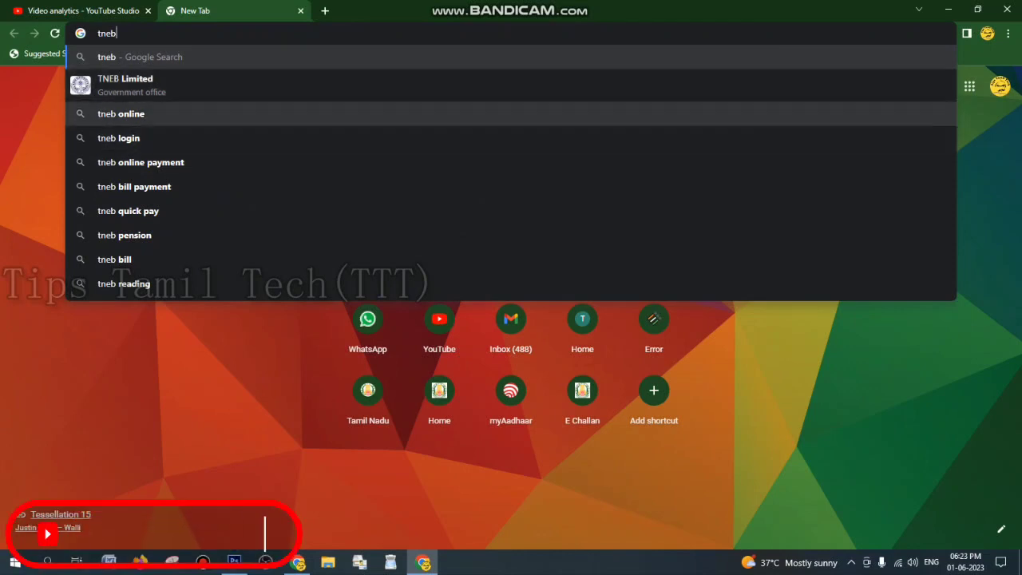
pyautogui.press('Down')
pyautogui.press('Return')
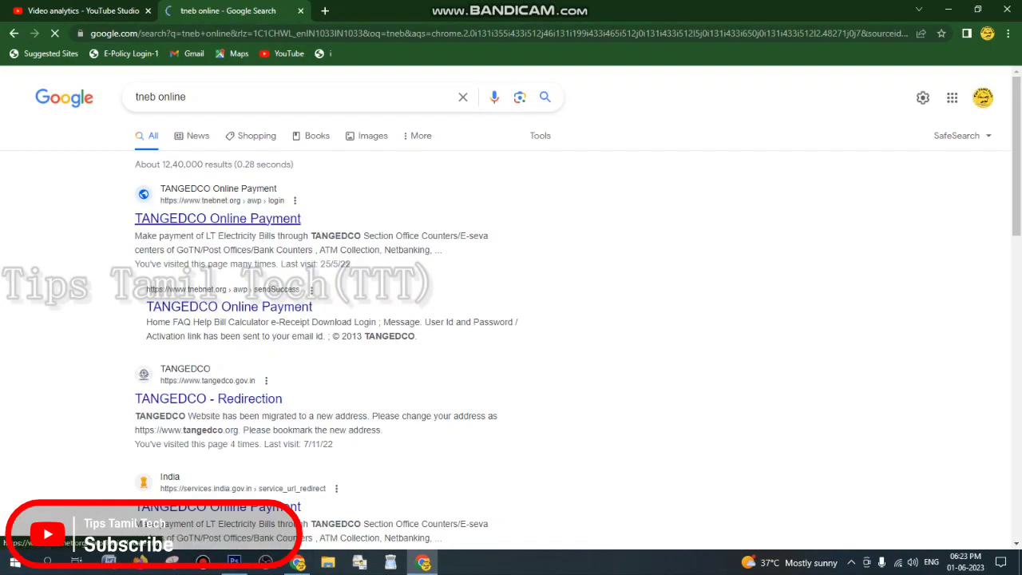
pyautogui.click(217, 218)
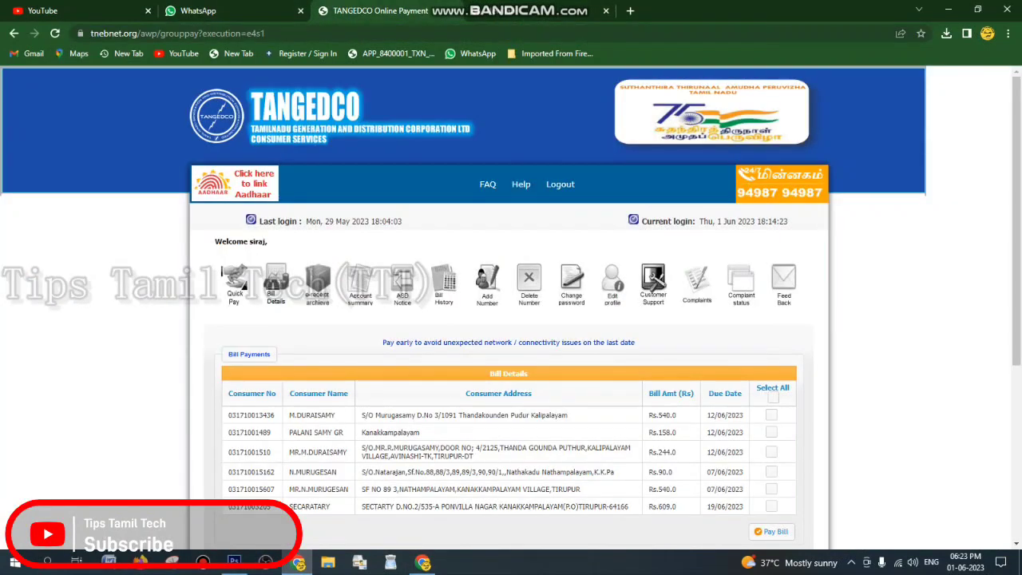
# Open Quick Pay, then Bill Details to list all linked consumers' bills
pyautogui.click(234, 284)
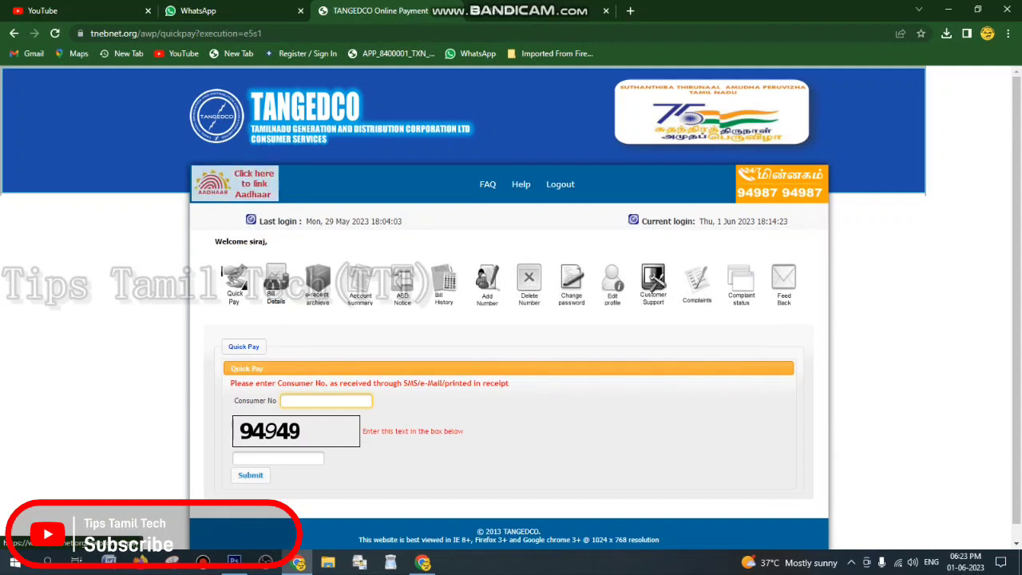
pyautogui.click(275, 283)
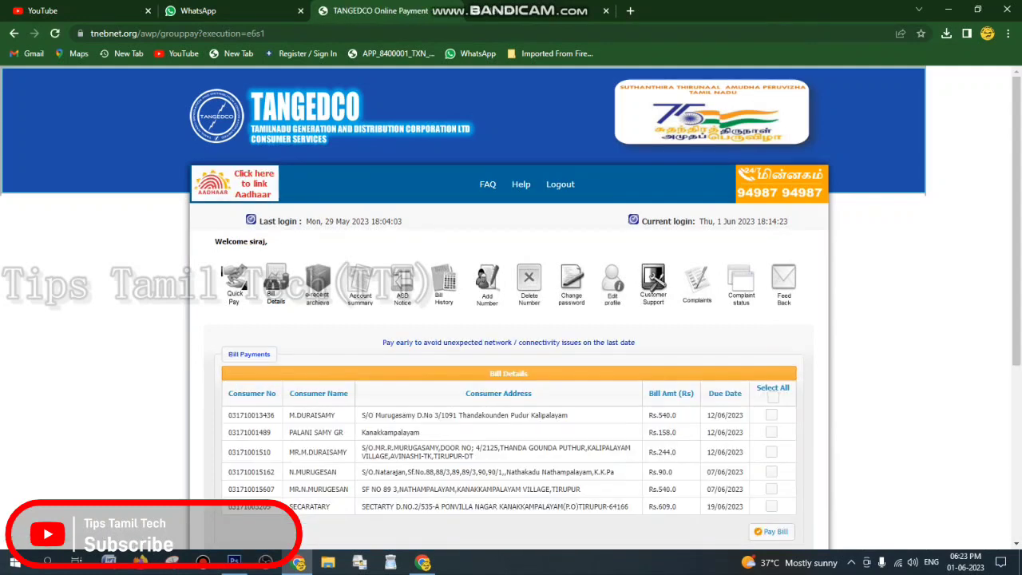
pyautogui.scroll(-2, 511, 359)
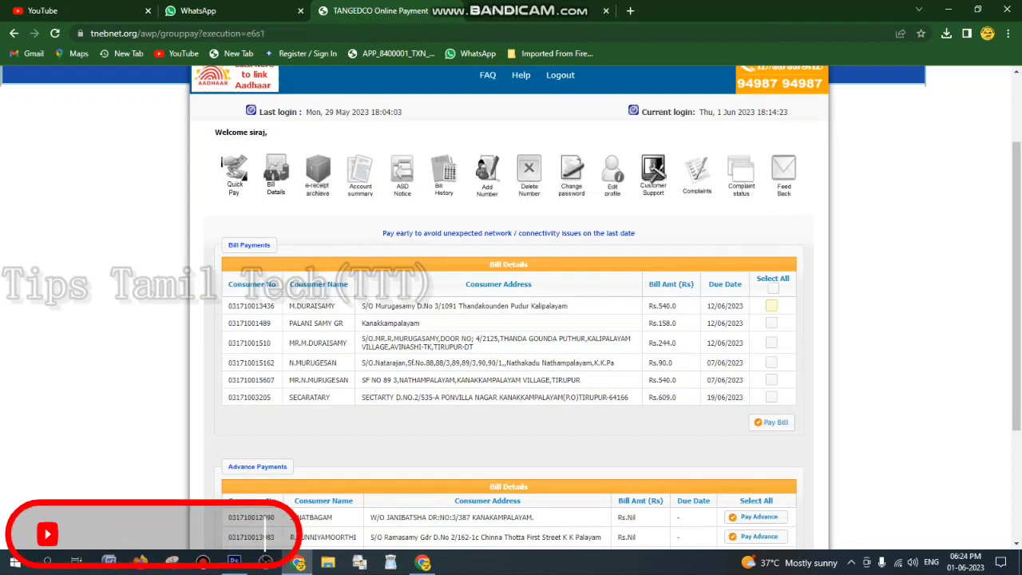
pyautogui.click(771, 306)
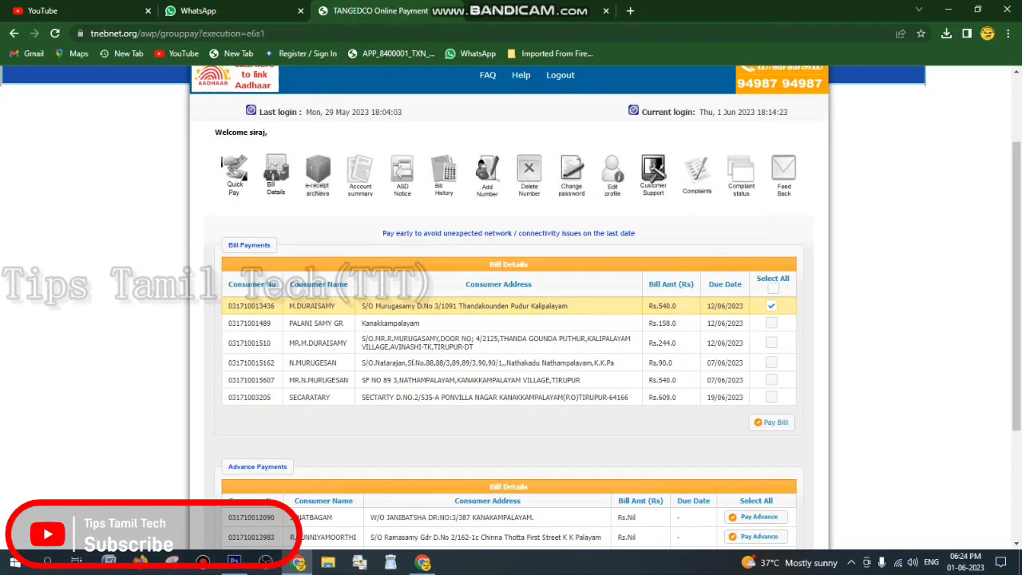
pyautogui.click(771, 306)
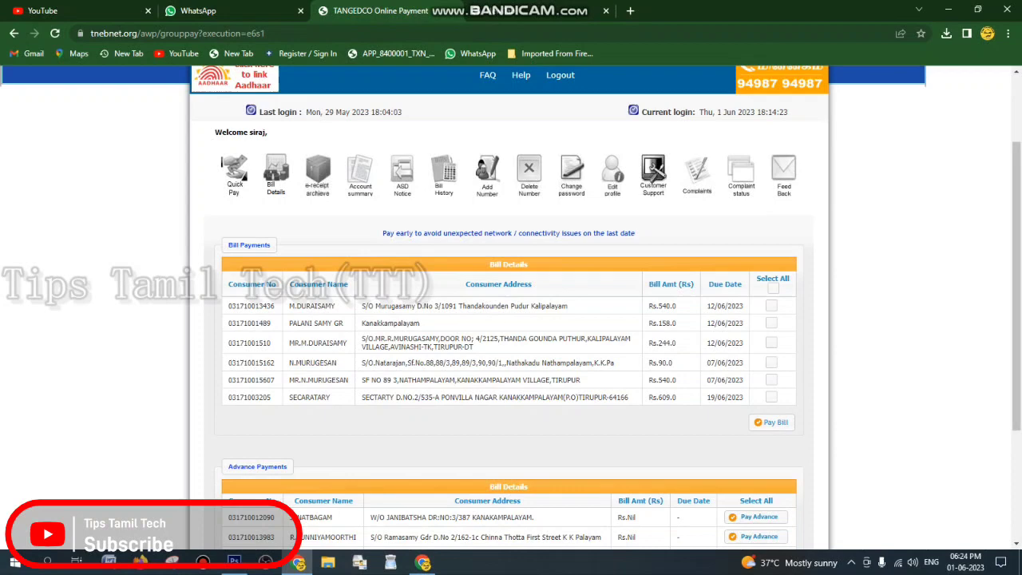
pyautogui.click(771, 306)
pyautogui.click(771, 323)
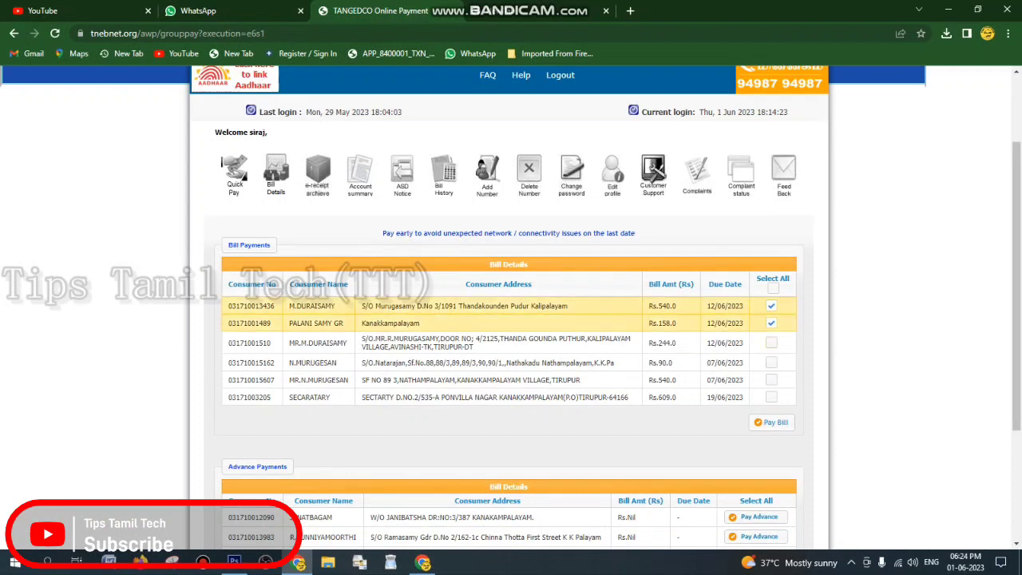
pyautogui.click(771, 421)
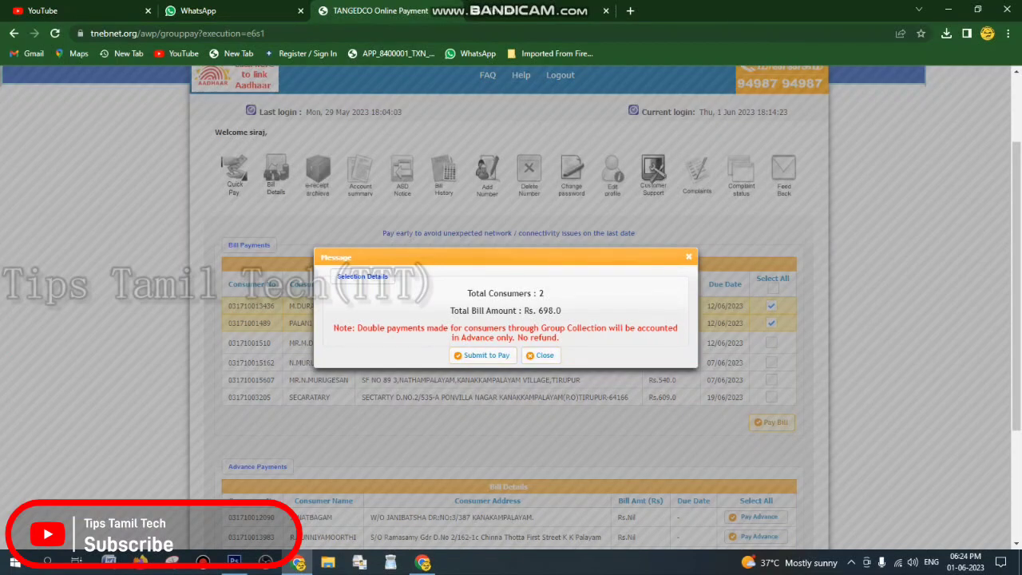
pyautogui.click(542, 354)
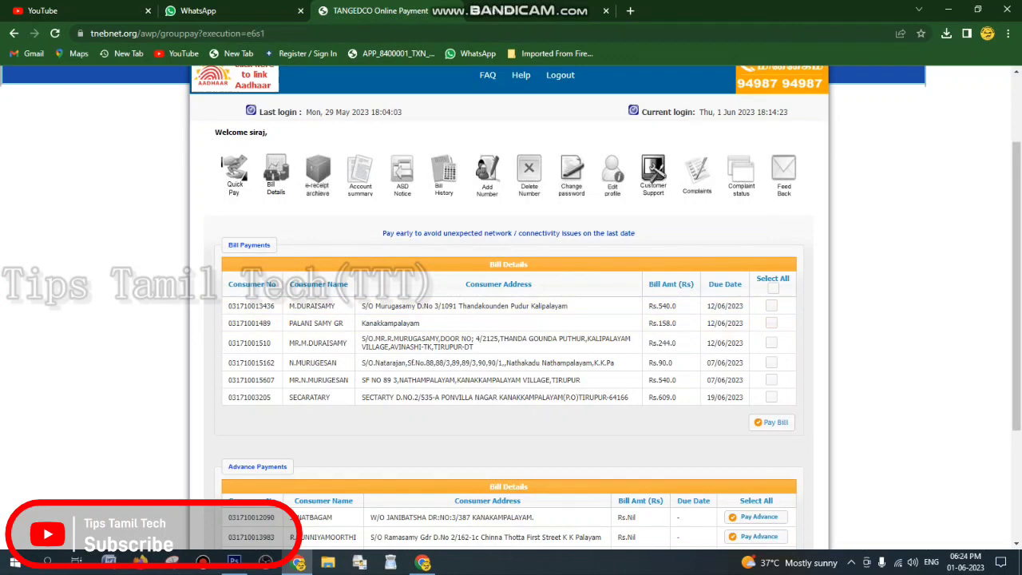
pyautogui.scroll(-2, 655, 169)
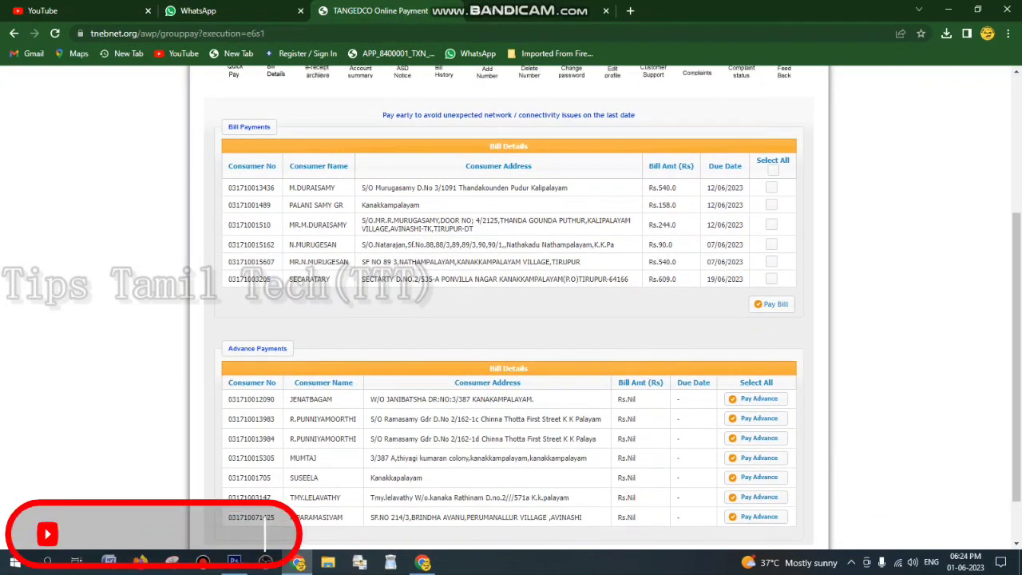
pyautogui.scroll(-1, 511, 319)
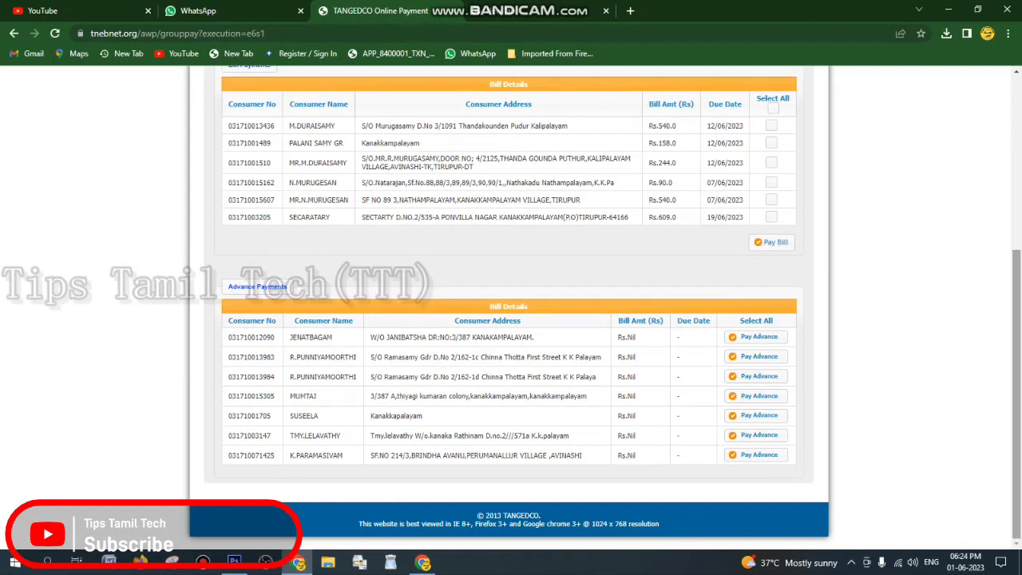
pyautogui.scroll(2, 511, 319)
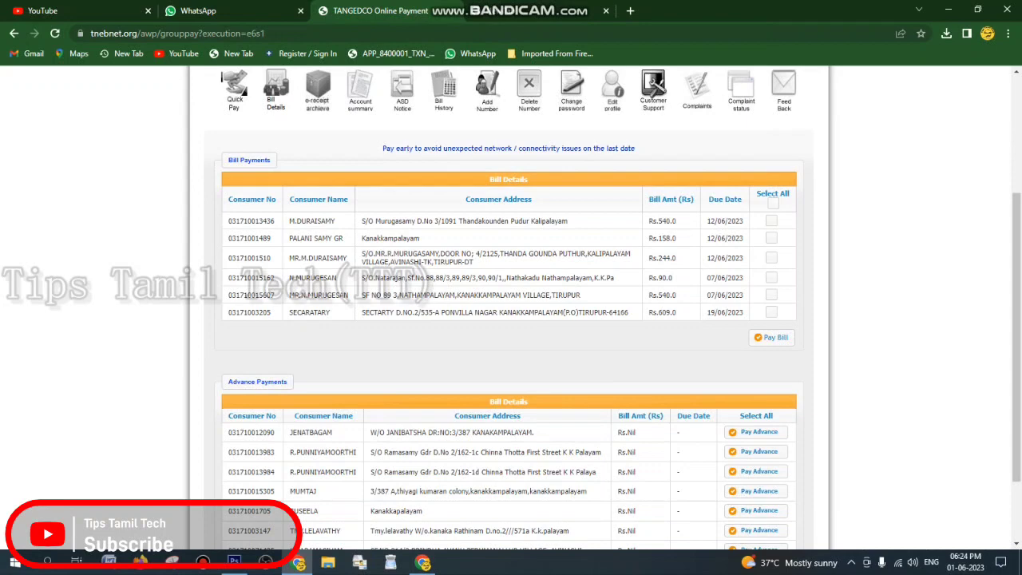
# Select the Rs.90.0 and Rs.540.0 bills and submit them for payment, totalling Rs. 630.0
pyautogui.click(771, 277)
pyautogui.click(771, 295)
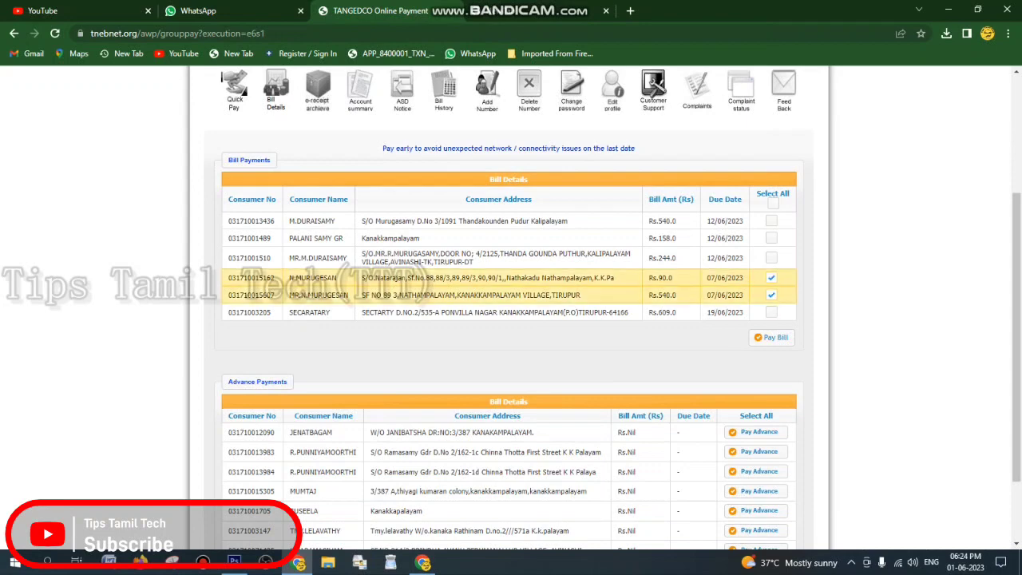
pyautogui.click(770, 337)
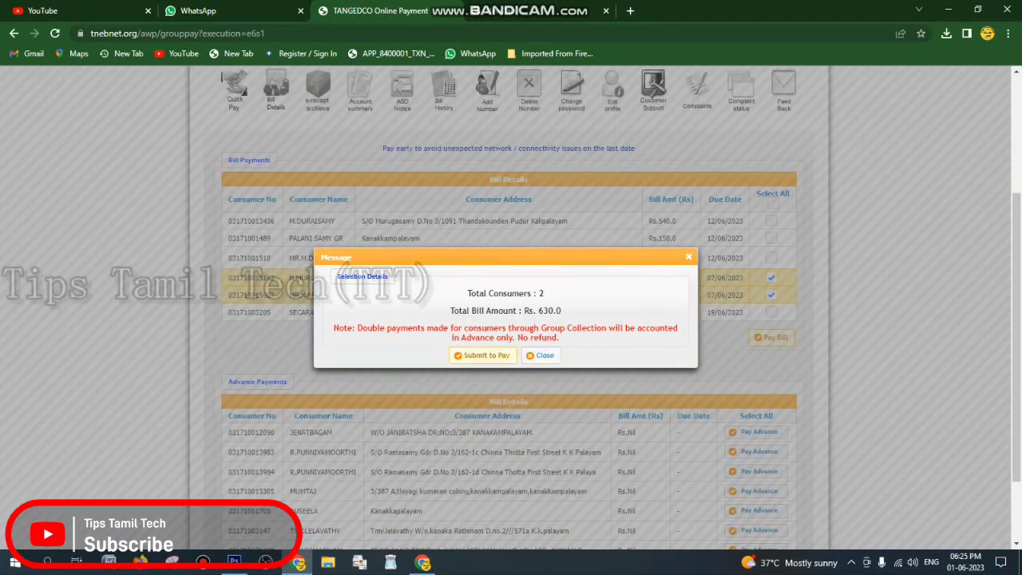
pyautogui.click(482, 355)
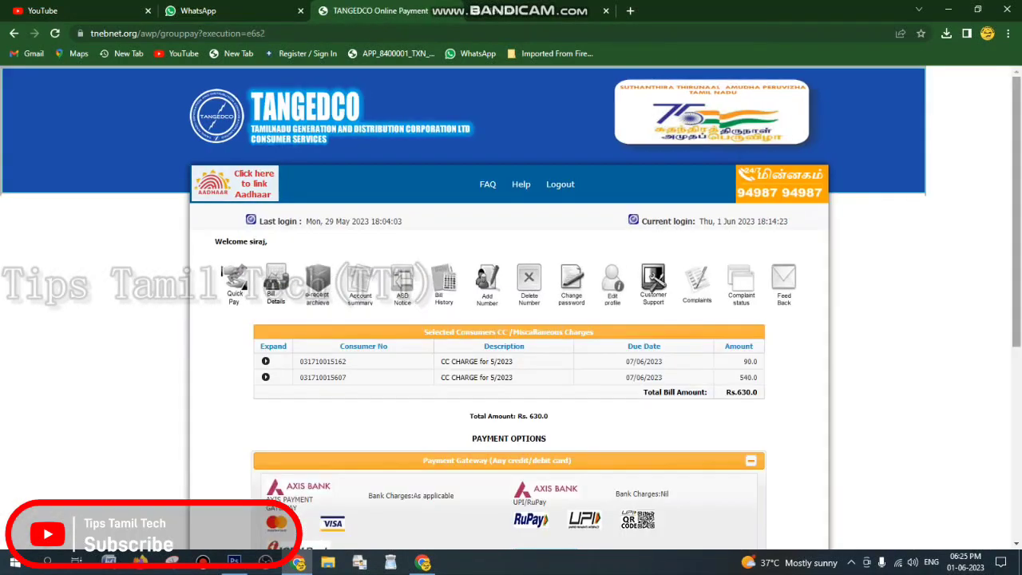
pyautogui.scroll(-3, 508, 319)
pyautogui.scroll(-1, 509, 319)
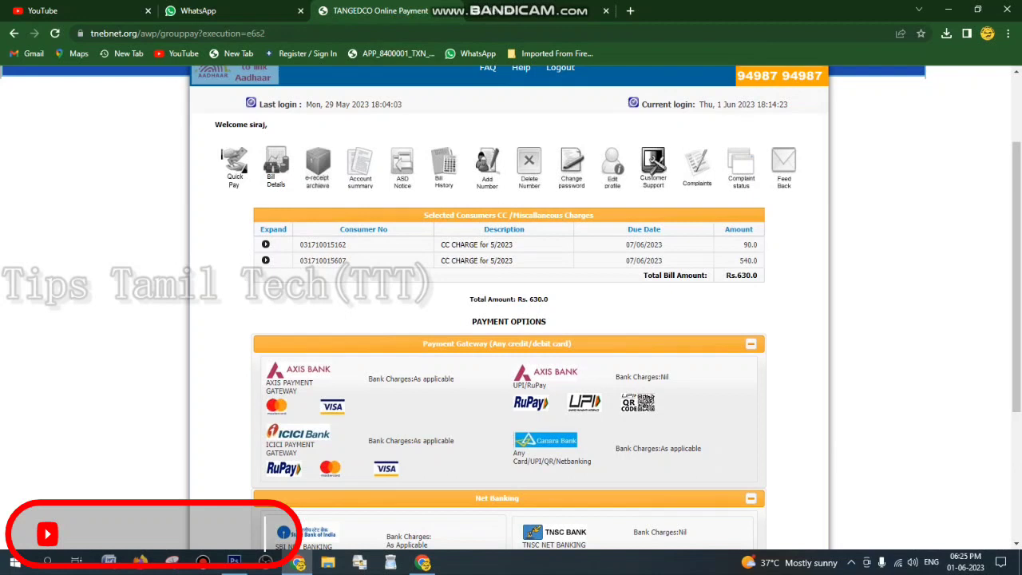
pyautogui.scroll(-1, 508, 320)
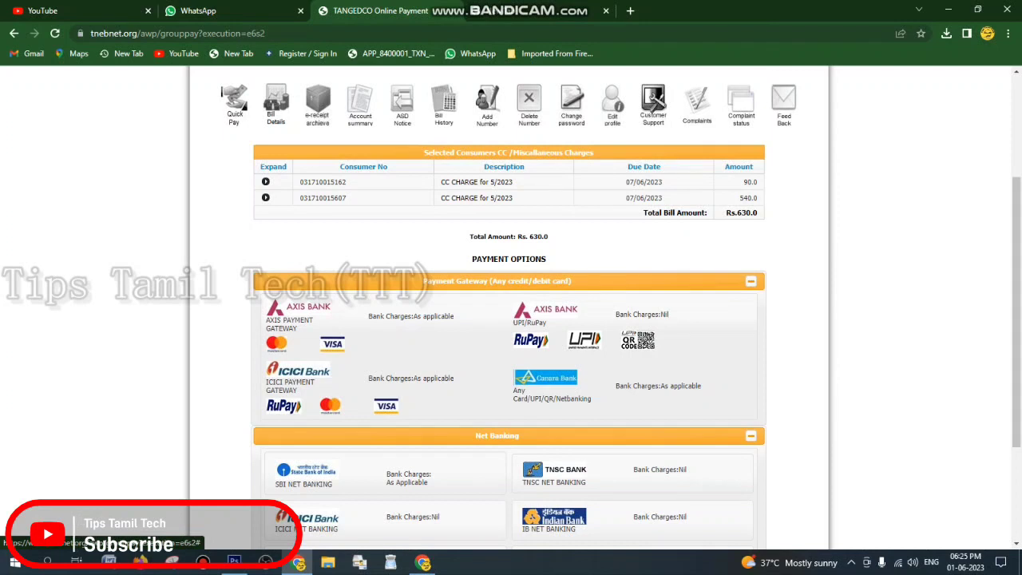
pyautogui.scroll(-1, 656, 240)
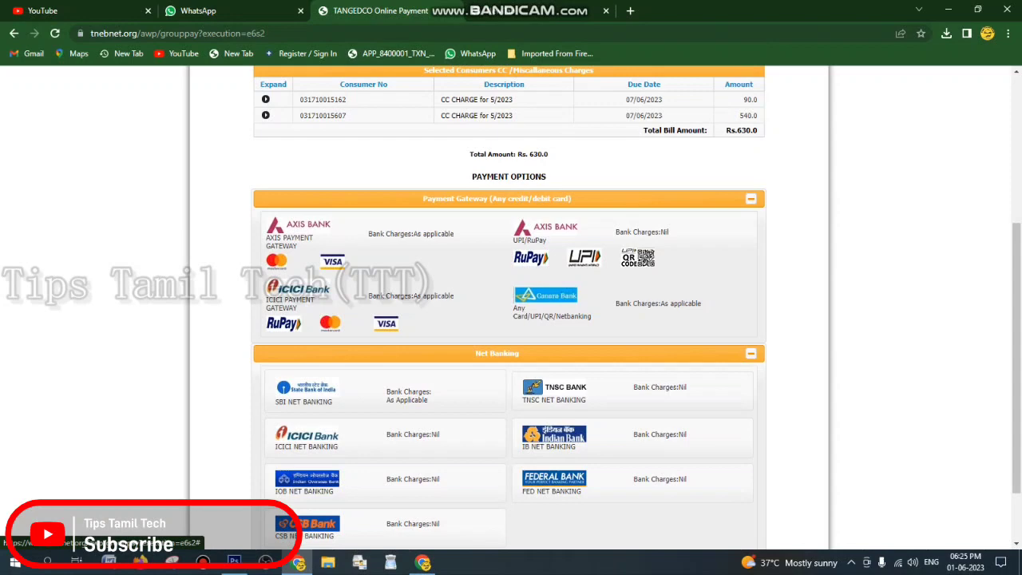
pyautogui.scroll(-1, 508, 288)
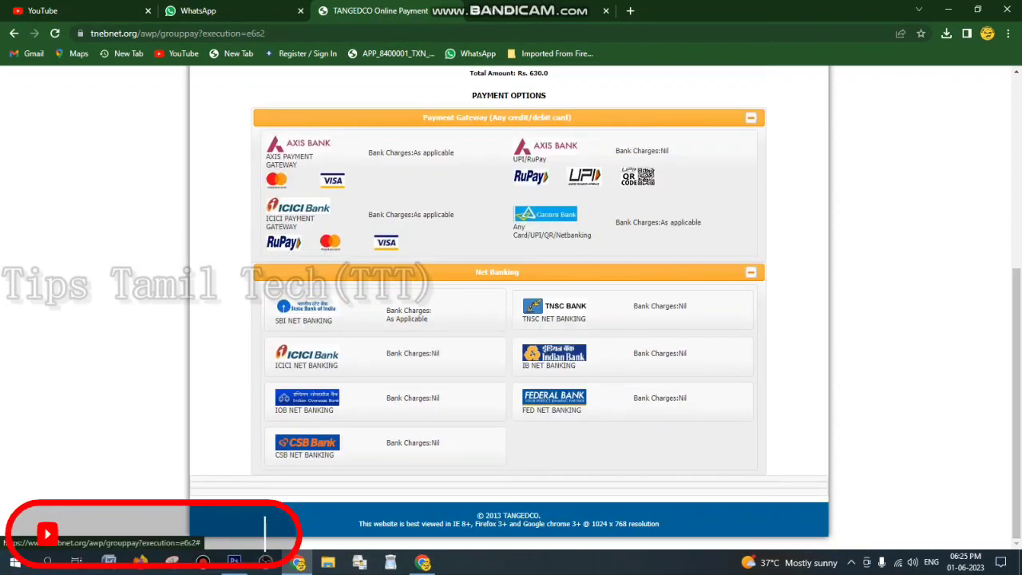
# Choose the Axis Bank UPI/RuPay gateway for the Rs. 630.00 payment
pyautogui.click(551, 151)
pyautogui.scroll(-2, 509, 319)
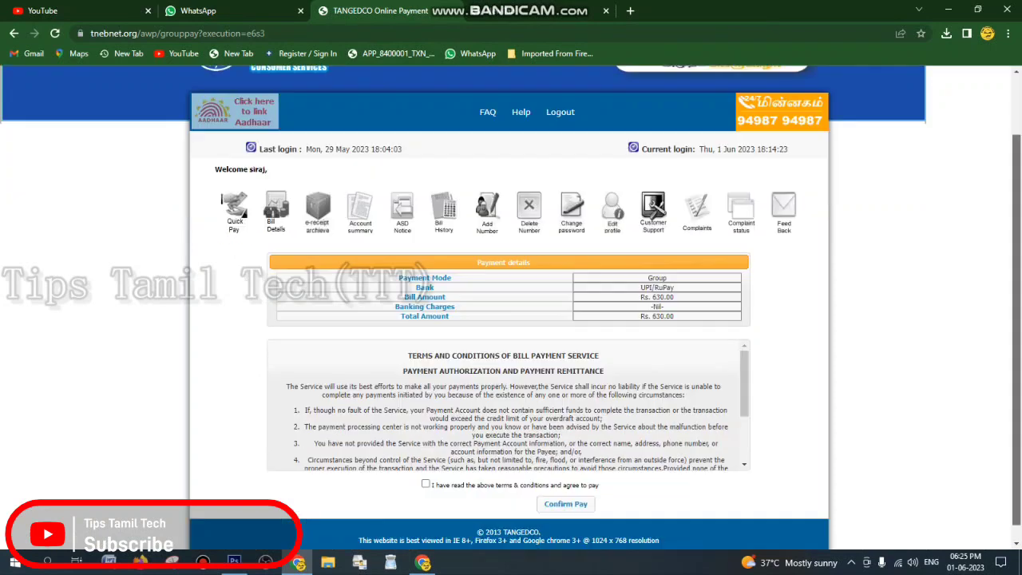
# Agree to the terms and conditions and confirm the Rs. 630 payment
pyautogui.click(426, 467)
pyautogui.click(565, 487)
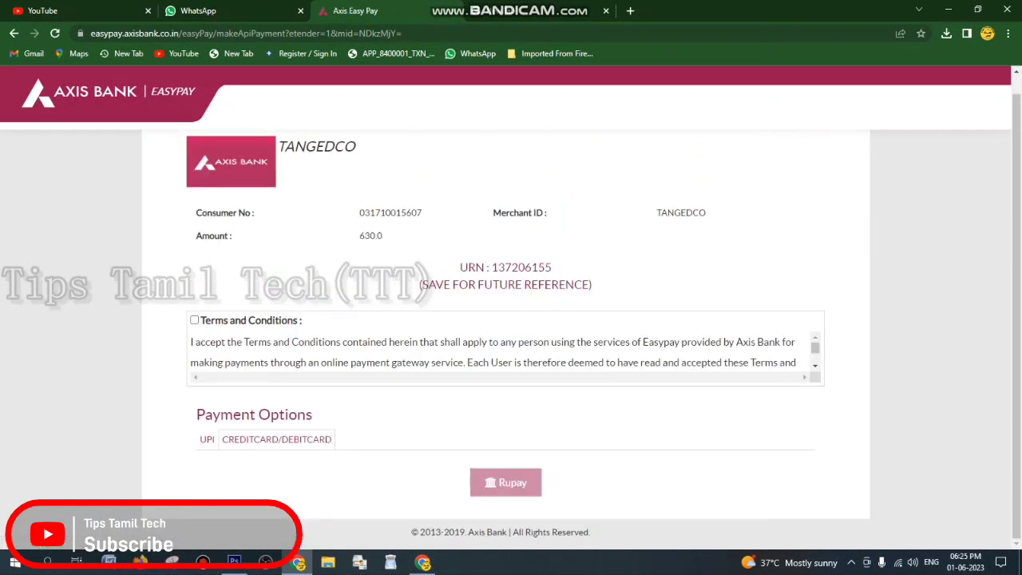
# Tick the Axis Bank EasyPay Terms and Conditions checkbox for the Rs. 630 payment
pyautogui.click(194, 320)
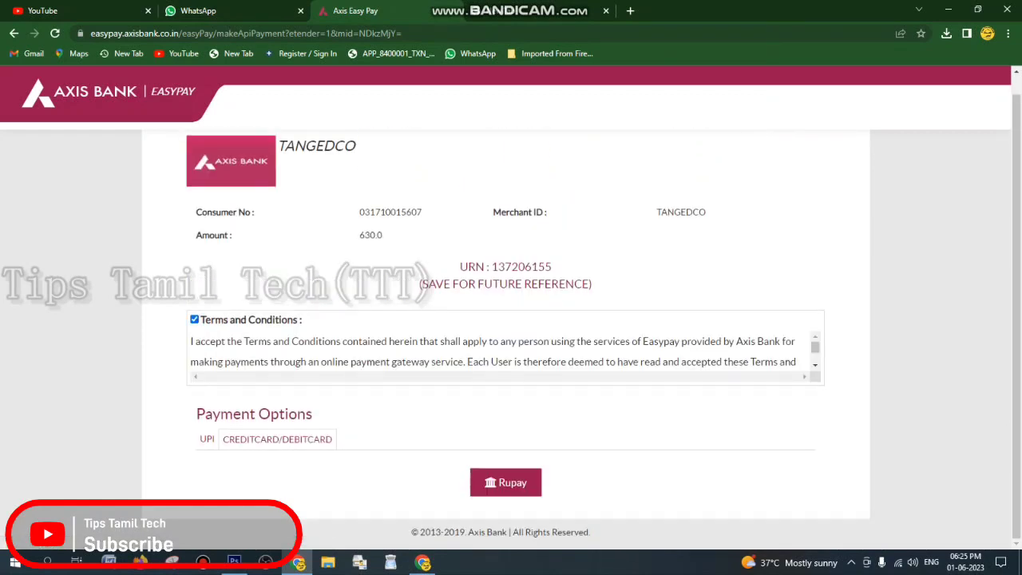